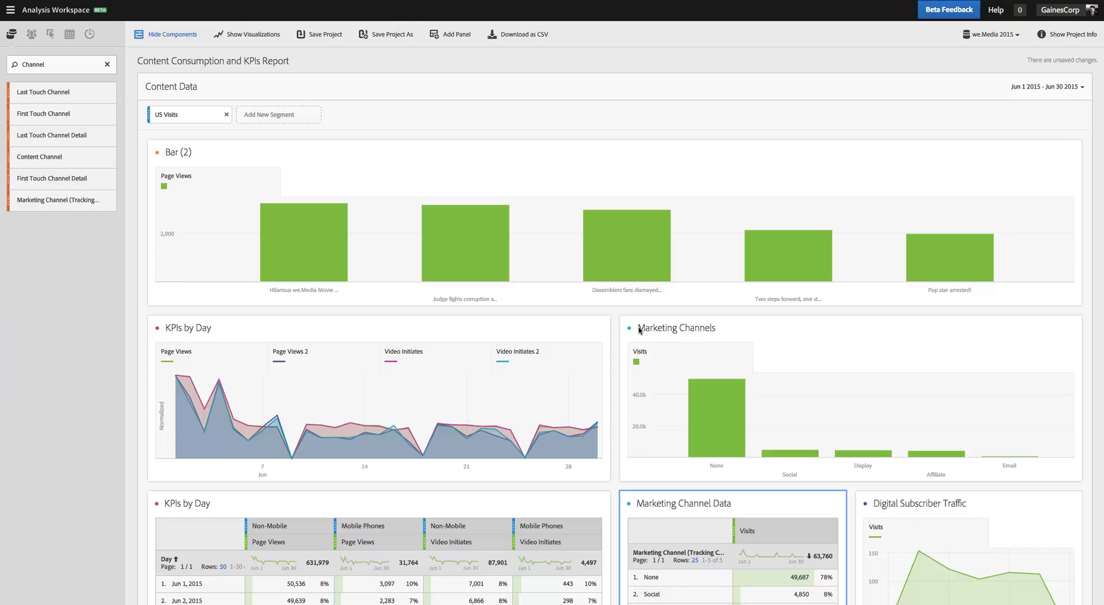
# Step: Review the data source options of the Marketing Channels chart in the Content Data panel
pyautogui.moveTo(642, 330)
pyautogui.moveTo(242, 152)
pyautogui.scroll(-1, 145, 316)
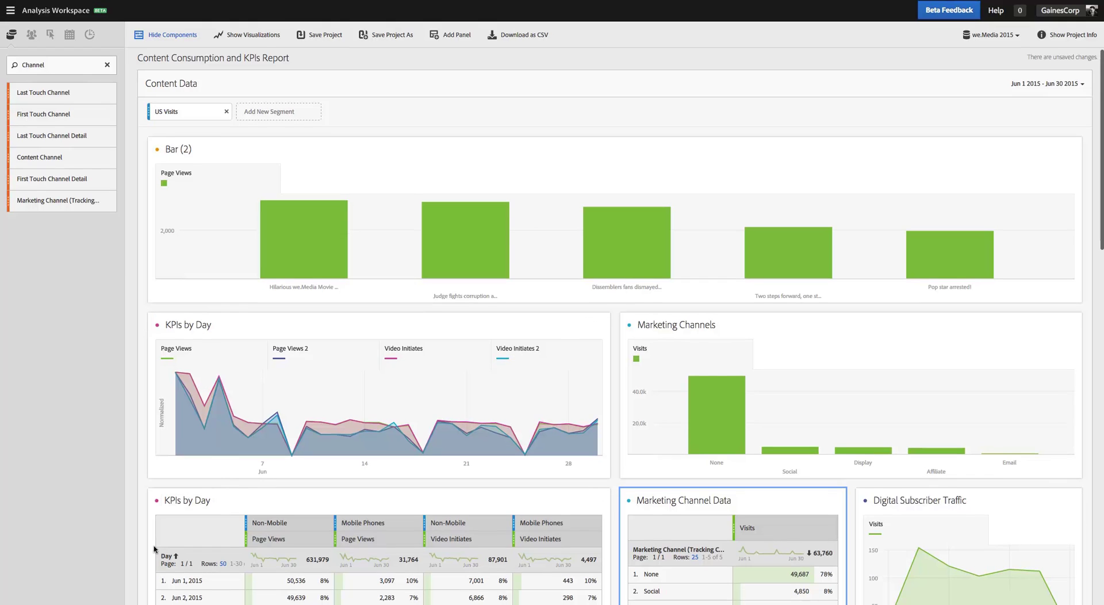
pyautogui.scroll(1, 175, 513)
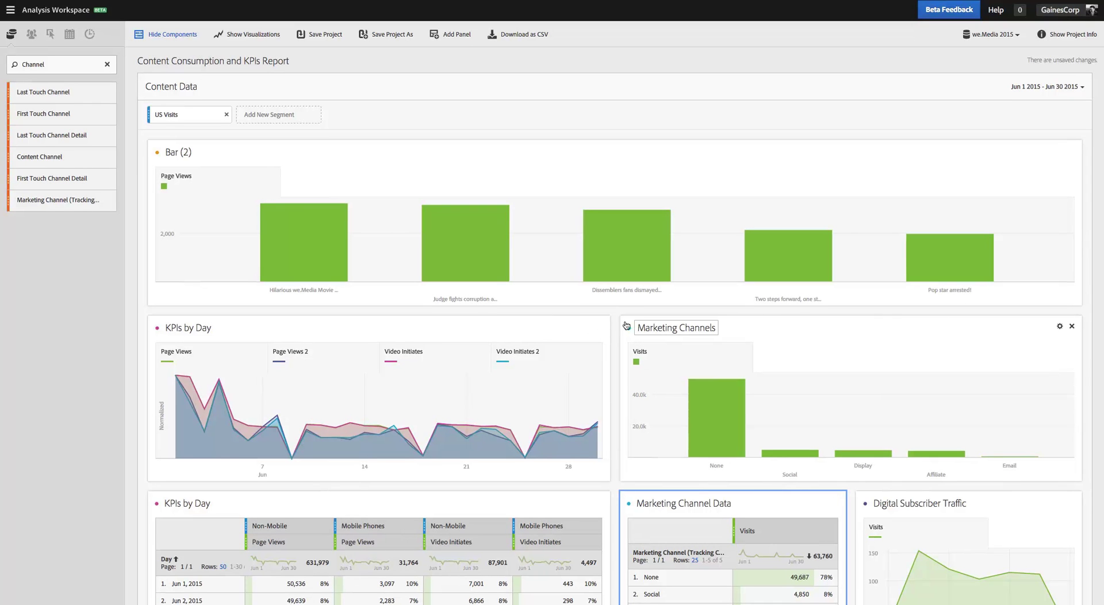
pyautogui.scroll(-1, 626, 326)
pyautogui.scroll(-1, 624, 327)
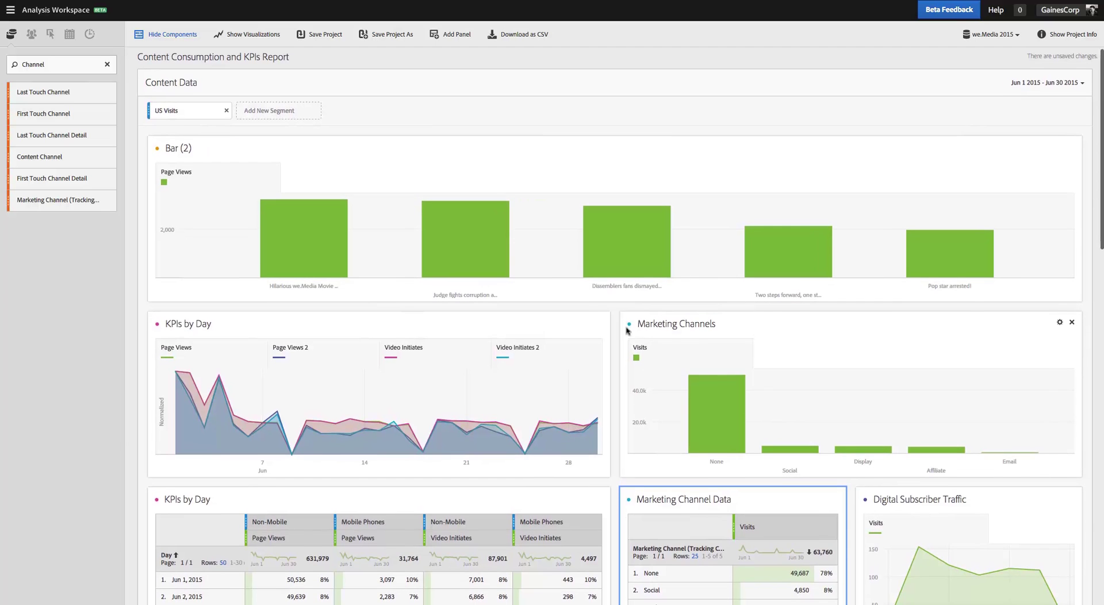
pyautogui.scroll(1, 684, 484)
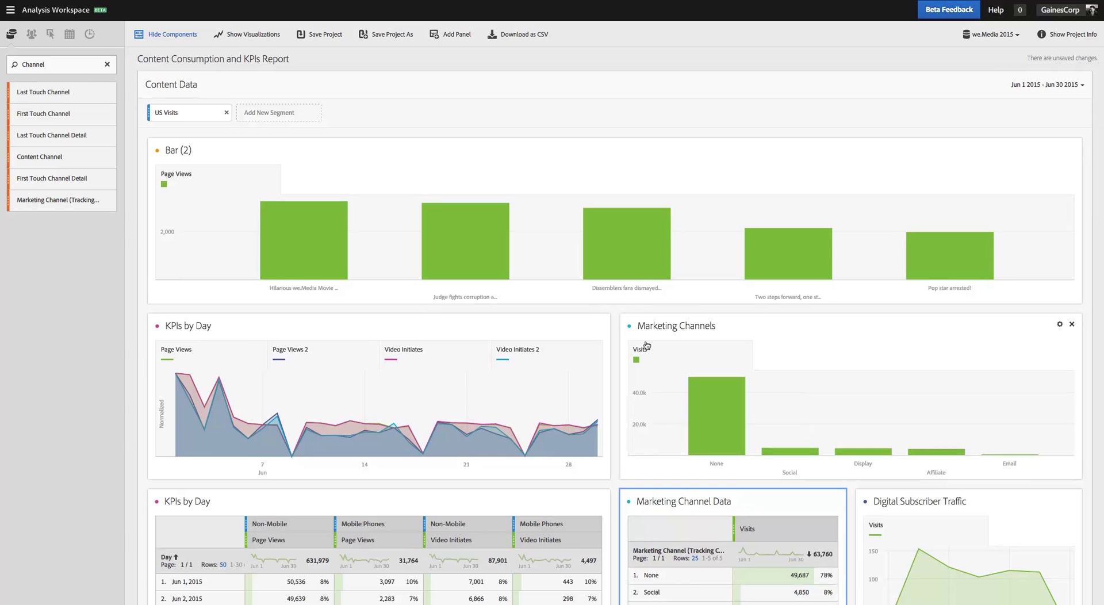
pyautogui.scroll(1, 626, 327)
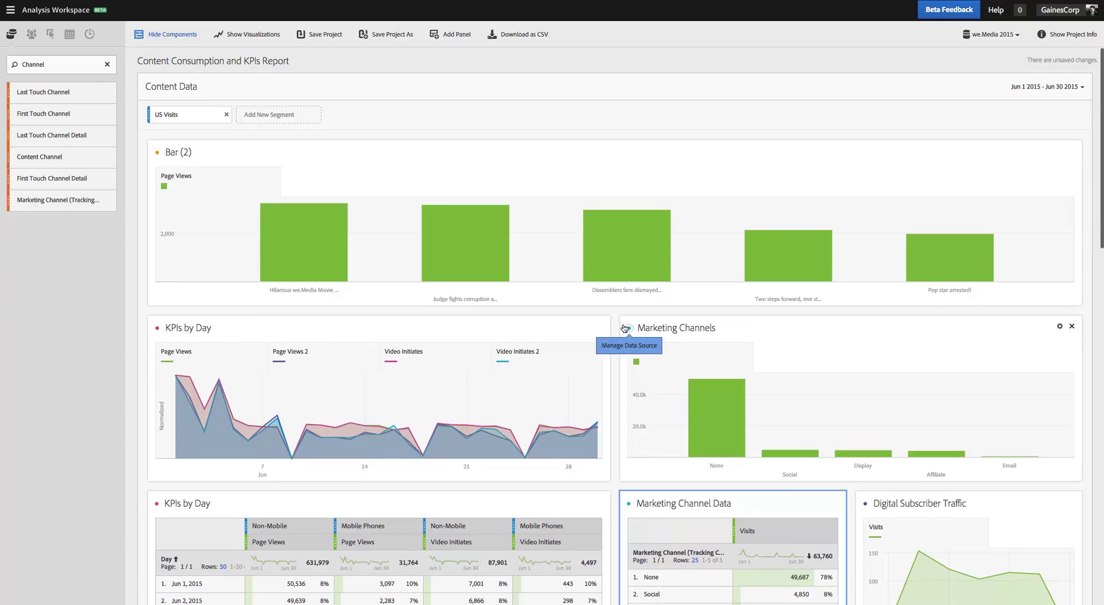
pyautogui.click(627, 326)
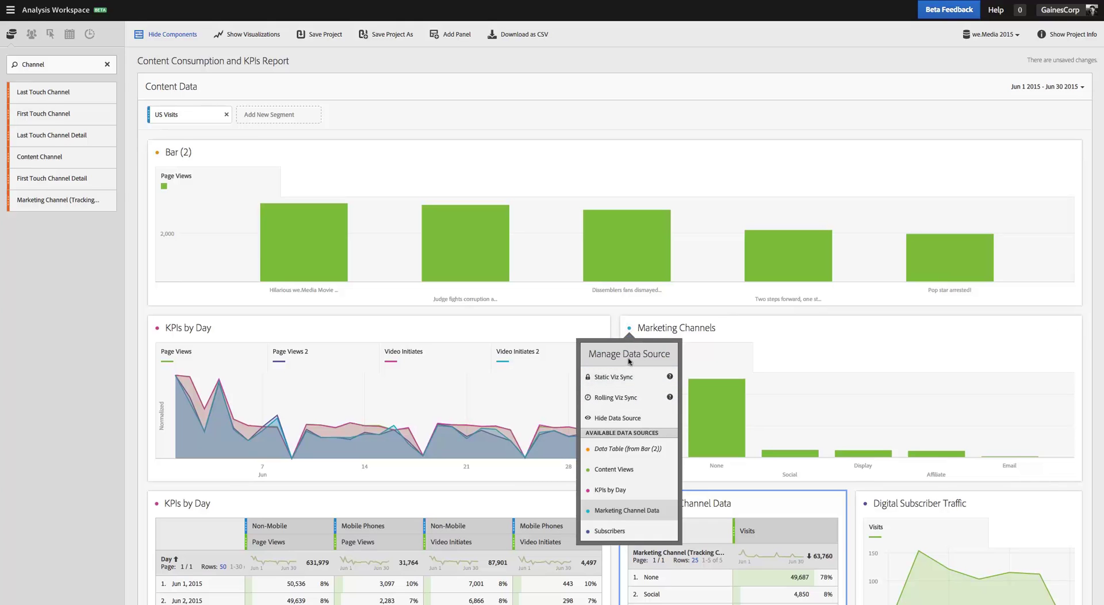
pyautogui.click(614, 323)
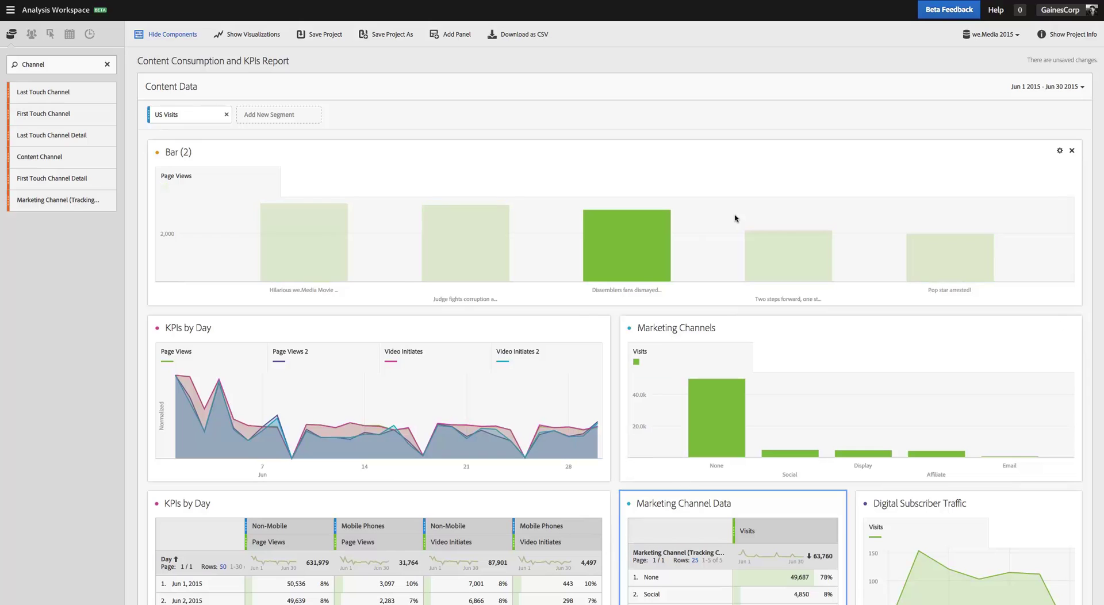
# Step: Replace the Bar (2) chart with a new bar visualization above the KPIs by Day and Marketing Channels charts
pyautogui.click(1069, 151)
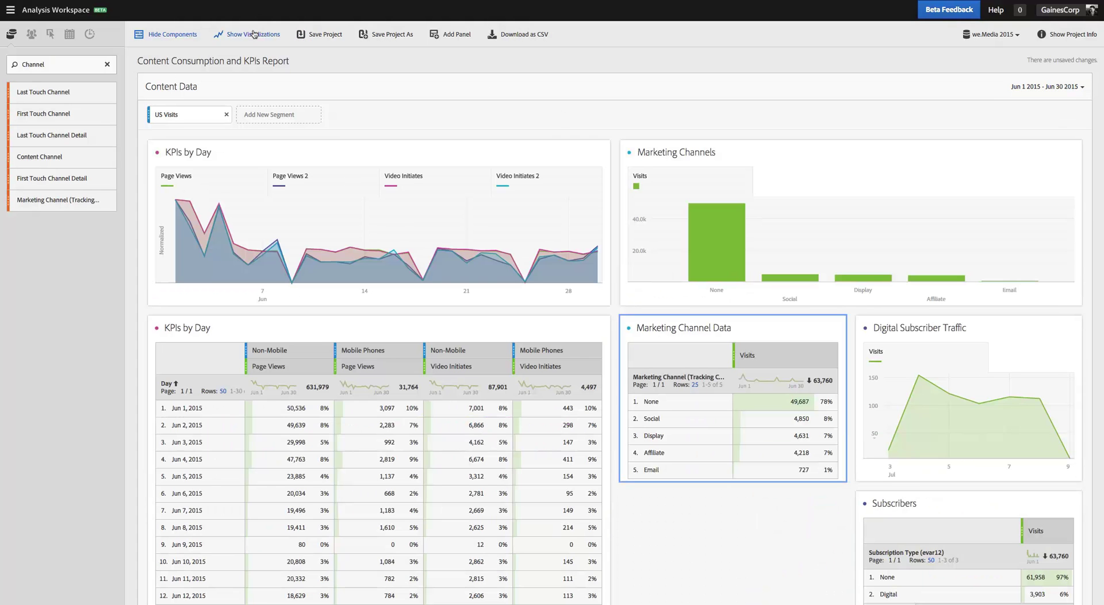
pyautogui.click(250, 34)
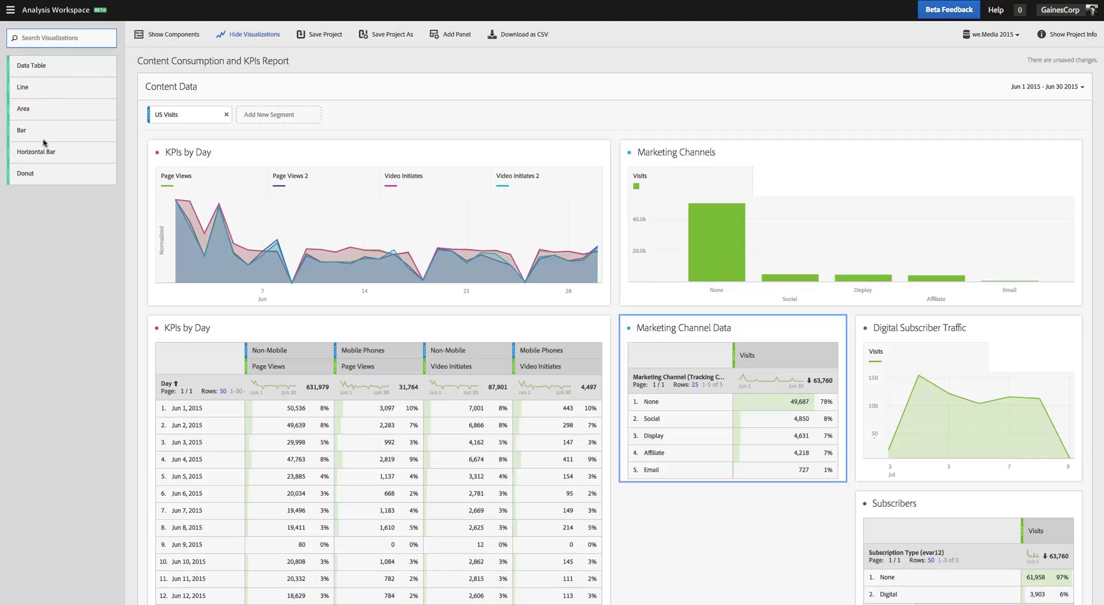
pyautogui.moveTo(30, 137); pyautogui.dragTo(556, 221)
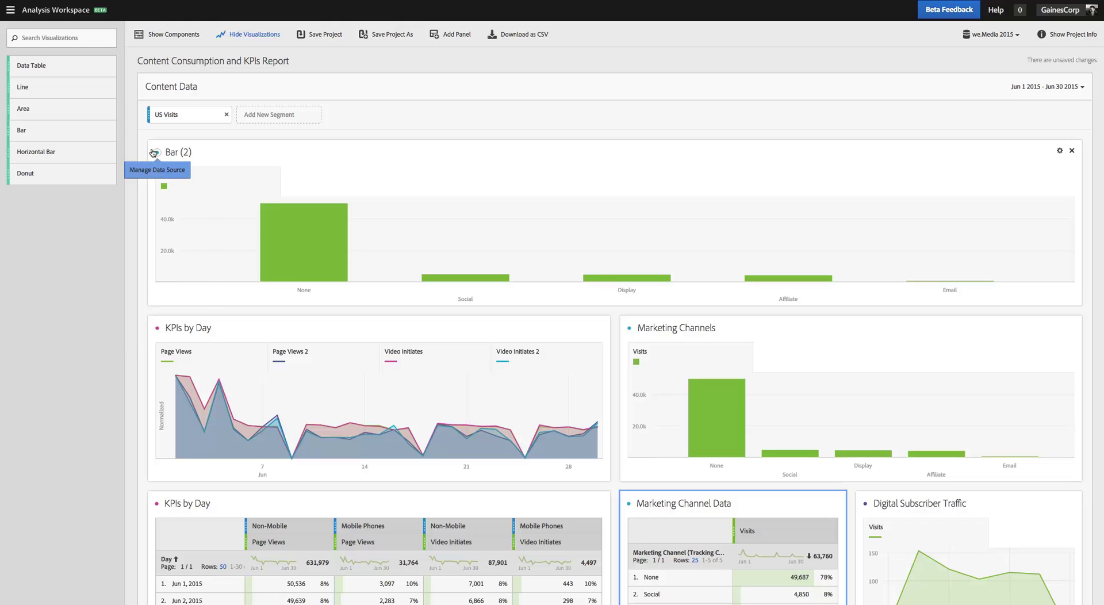
# Step: Set the data source of the new bar chart to Content Views
pyautogui.click(153, 152)
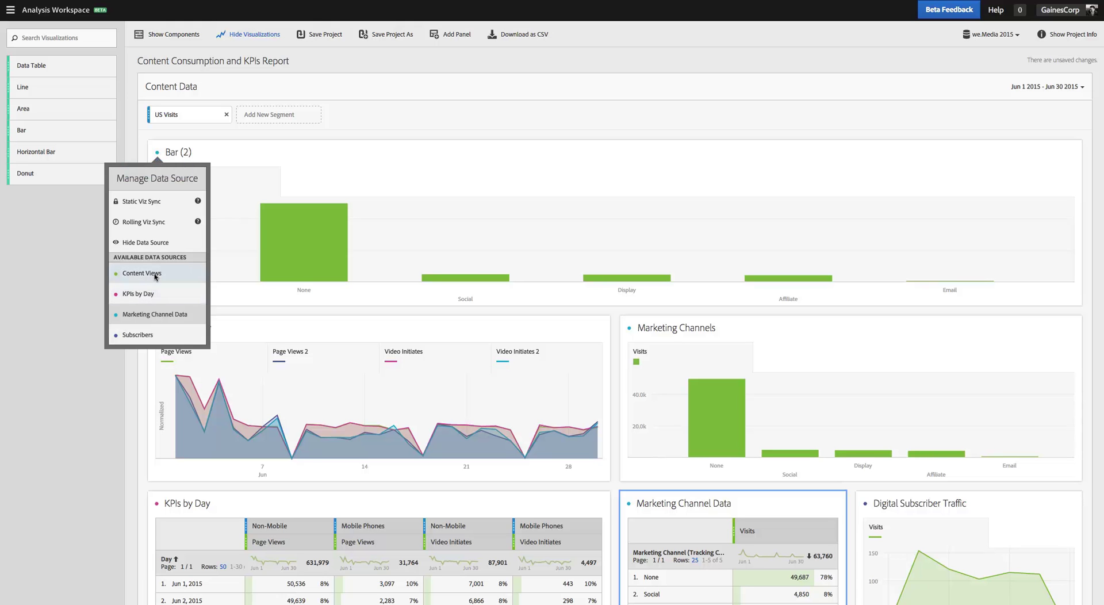
pyautogui.click(143, 273)
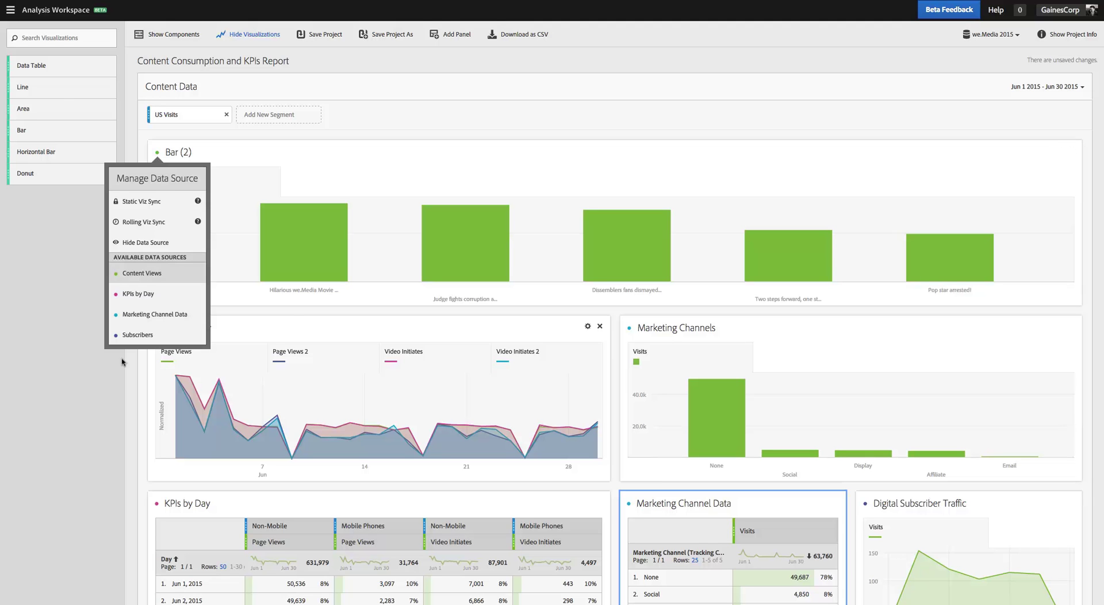
pyautogui.click(75, 378)
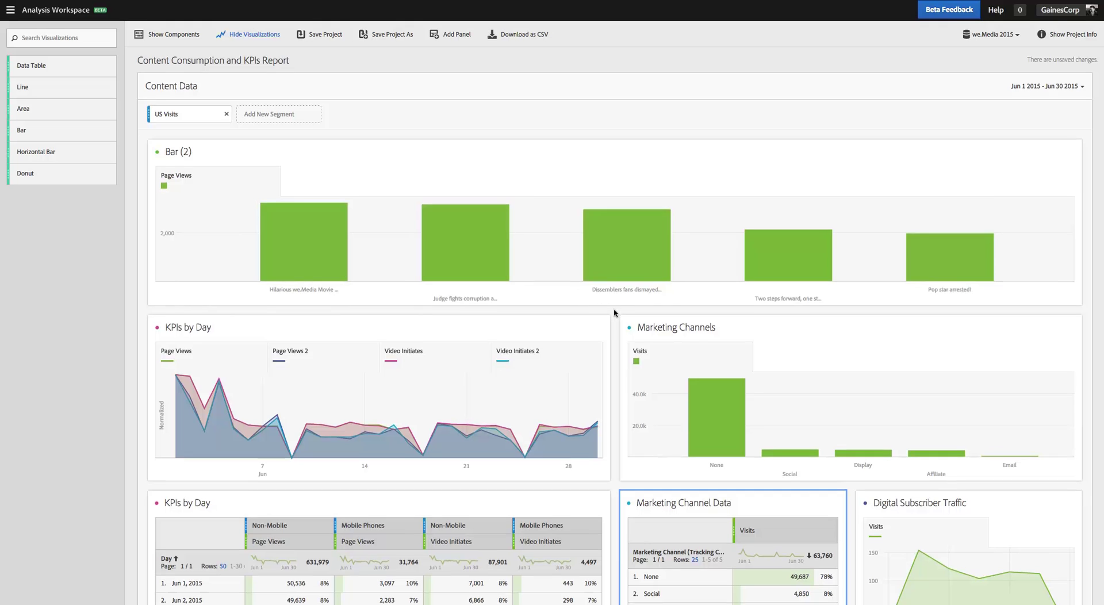
# Step: Check which data source the Marketing Channels chart uses
pyautogui.scroll(-2, 614, 309)
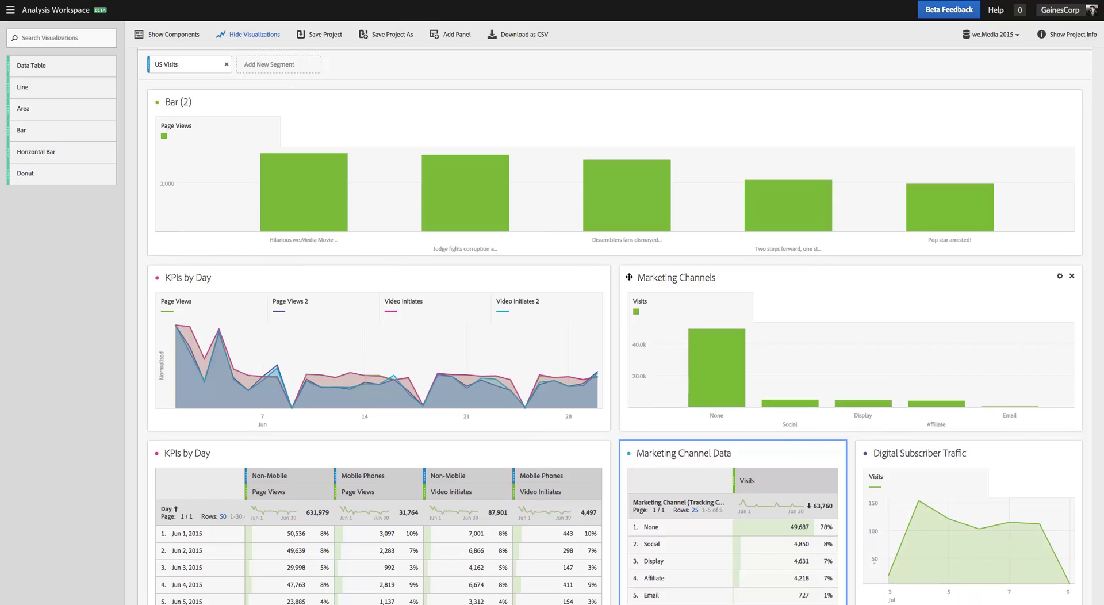
pyautogui.click(628, 279)
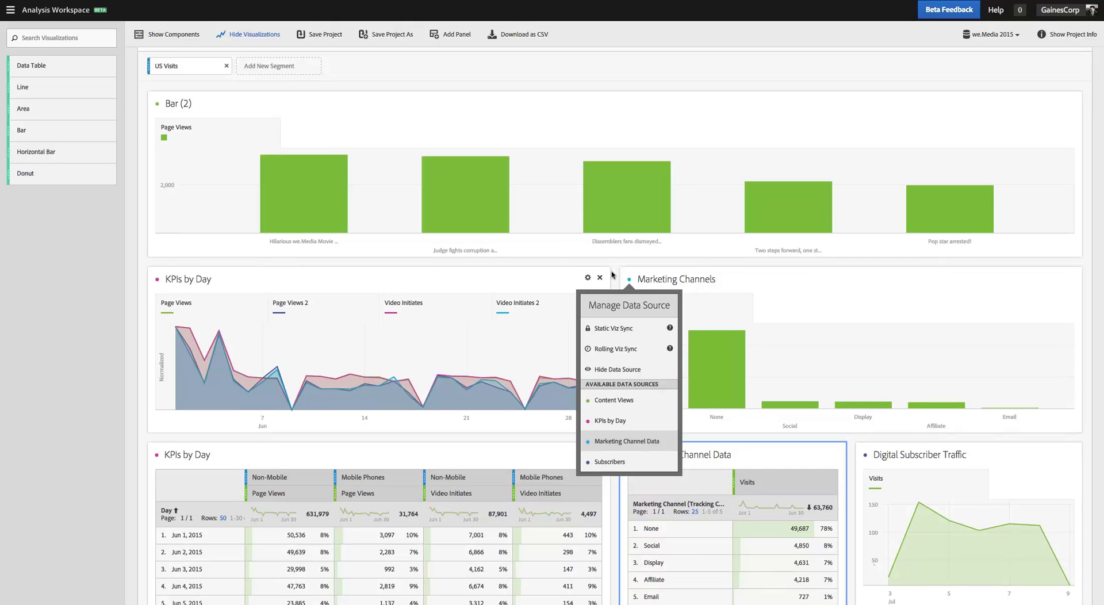
pyautogui.click(613, 272)
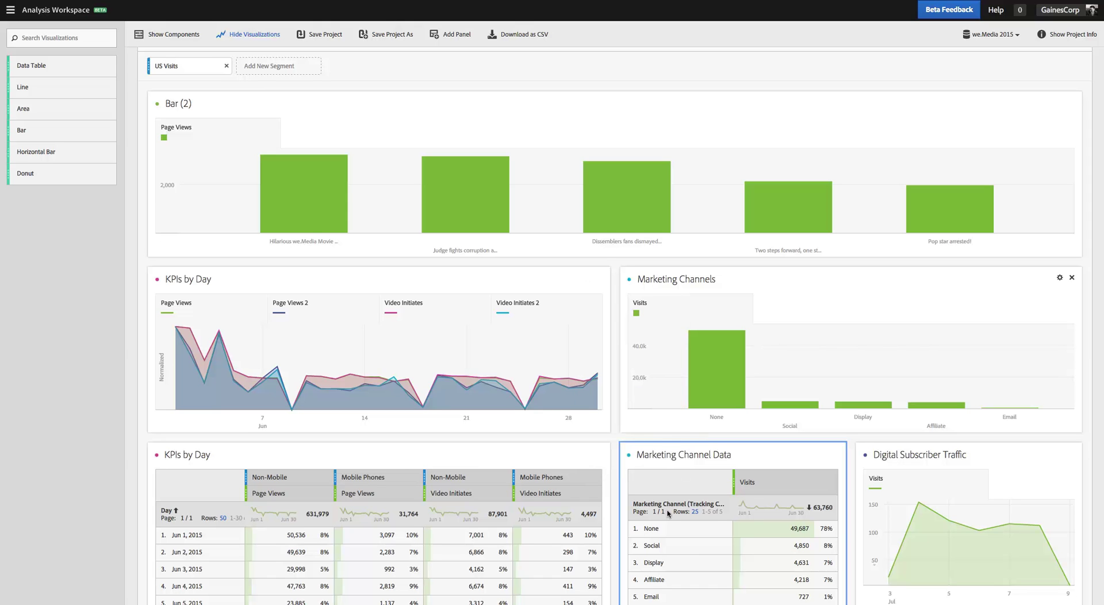
# Step: Select only the Social and Affiliate rows in the Marketing Channel Data table
pyautogui.click(673, 550)
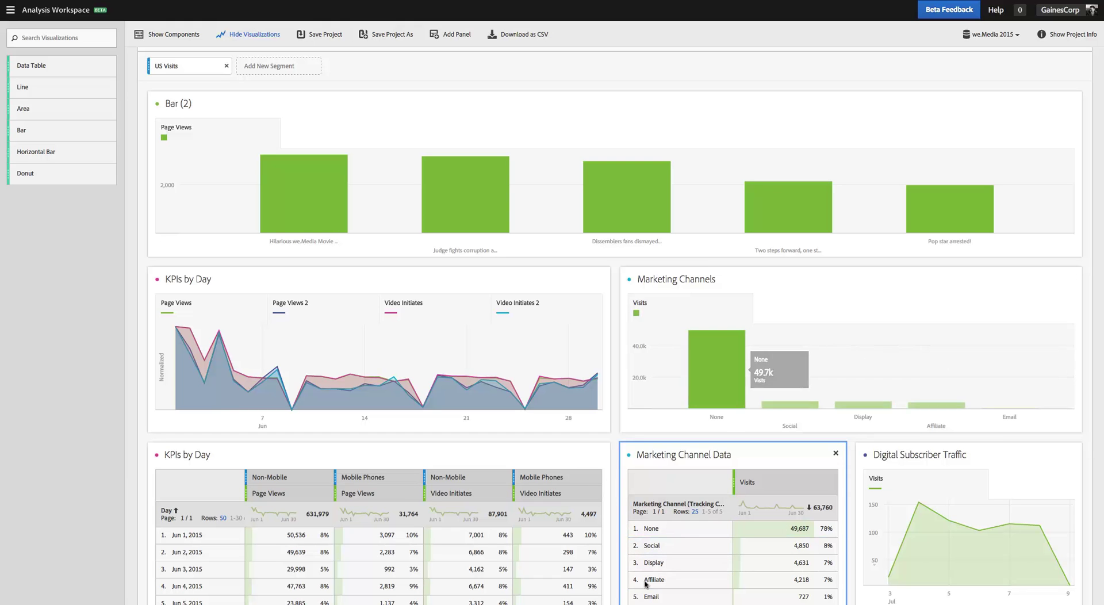
pyautogui.click(659, 545)
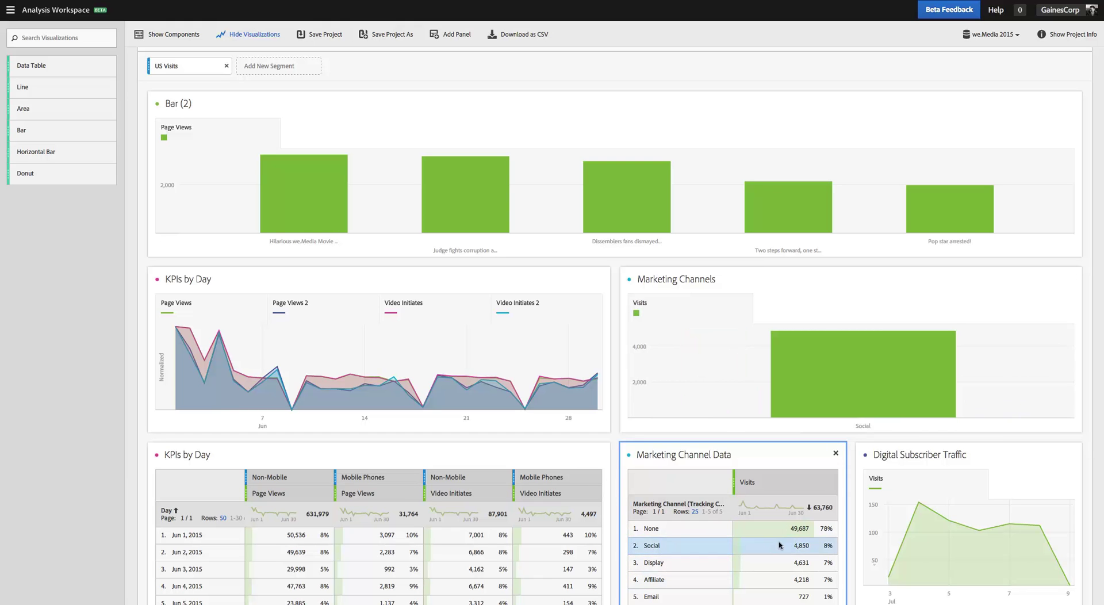
pyautogui.keyDown('ctrl'); pyautogui.click(798, 581); pyautogui.keyUp('ctrl')
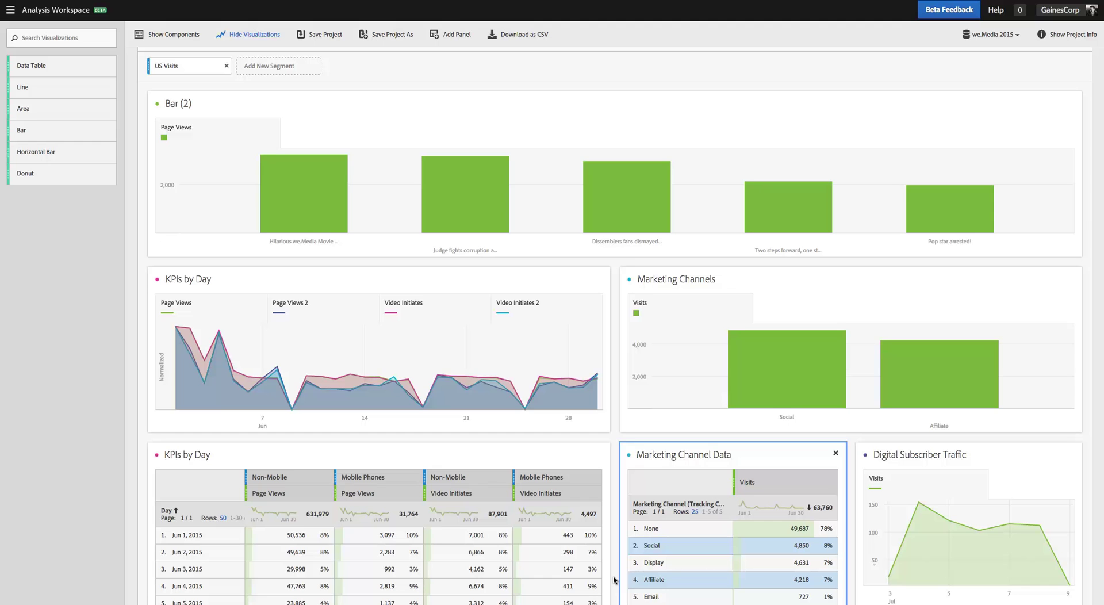
pyautogui.moveTo(792, 384)
# Step: Apply Static Viz Sync to the Marketing Channels chart and check its data source
pyautogui.click(629, 279)
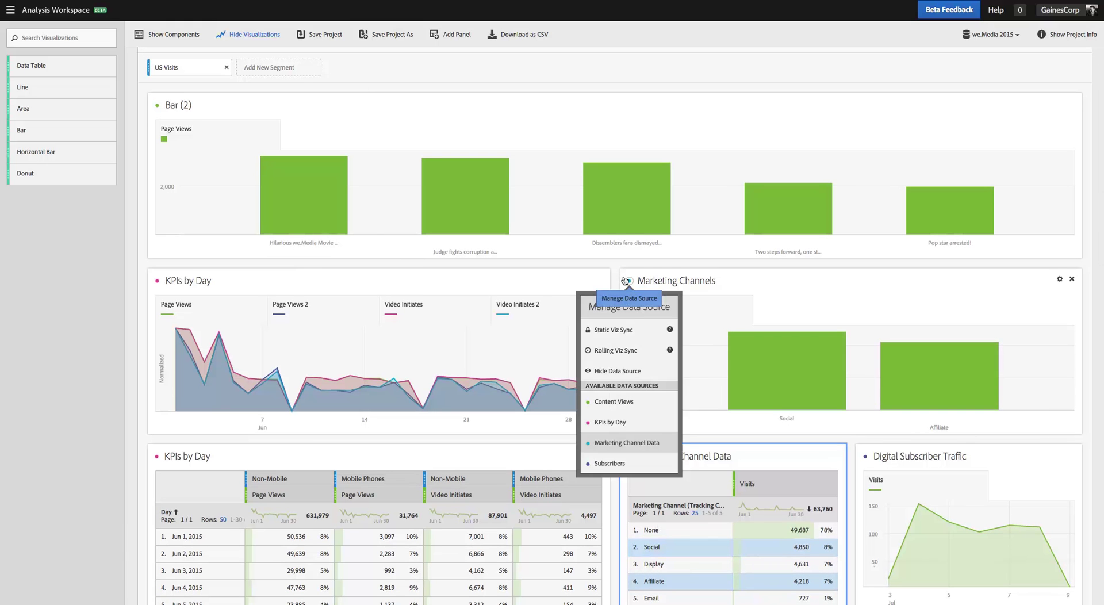
pyautogui.click(616, 330)
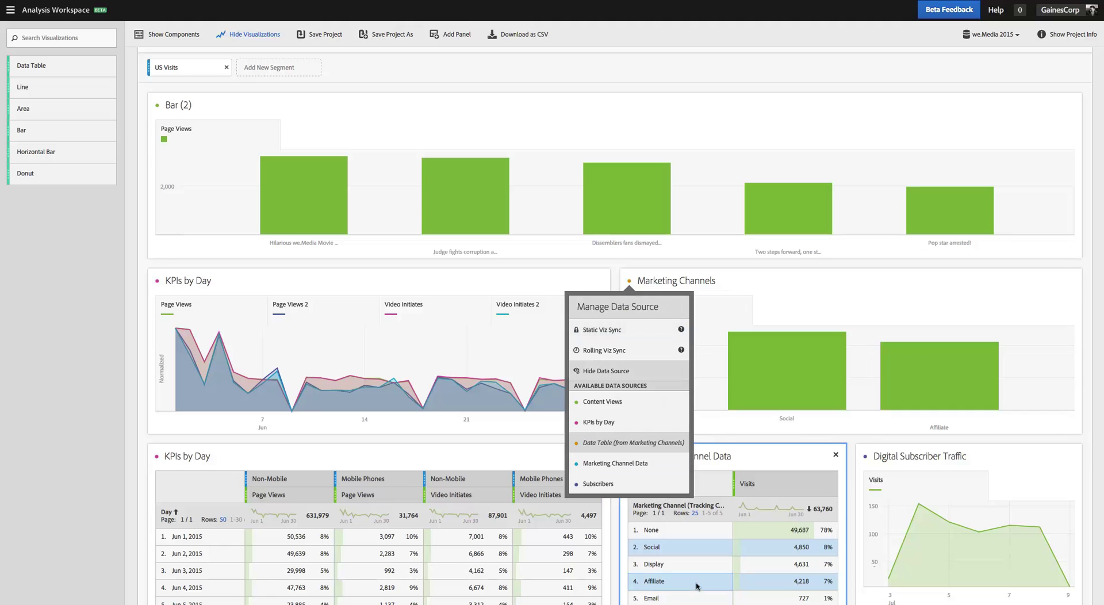
pyautogui.click(603, 329)
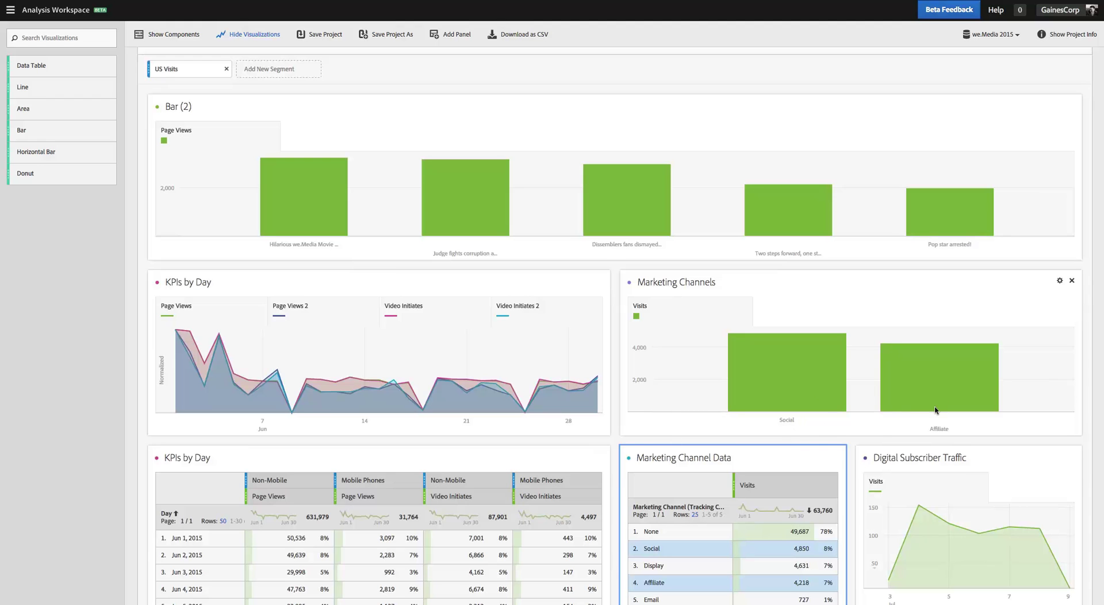
pyautogui.moveTo(878, 436)
pyautogui.moveTo(625, 281)
pyautogui.click(627, 282)
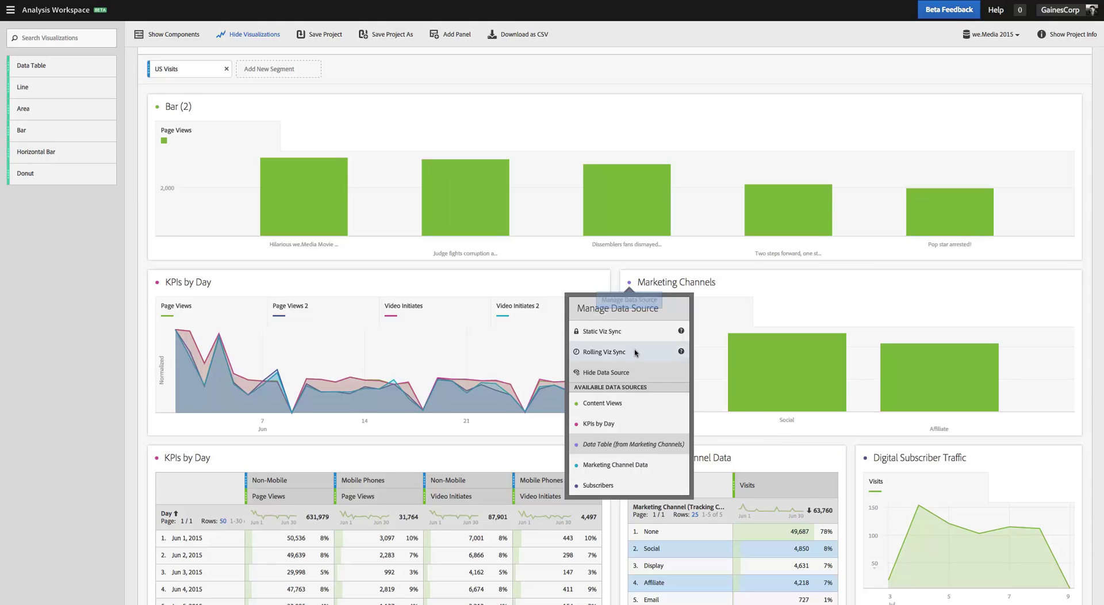
# Step: Select the Social, Display and Affiliate rows in the Marketing Channel Data table and inspect the Marketing Channels chart
pyautogui.click(654, 553)
pyautogui.click(658, 550)
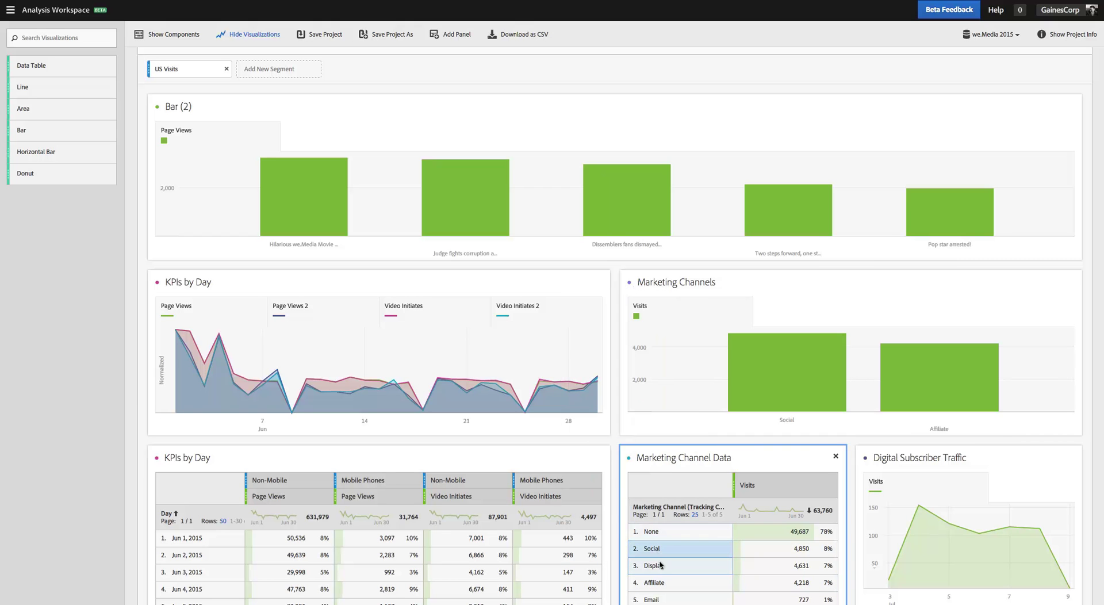
pyautogui.moveTo(748, 555); pyautogui.dragTo(799, 580)
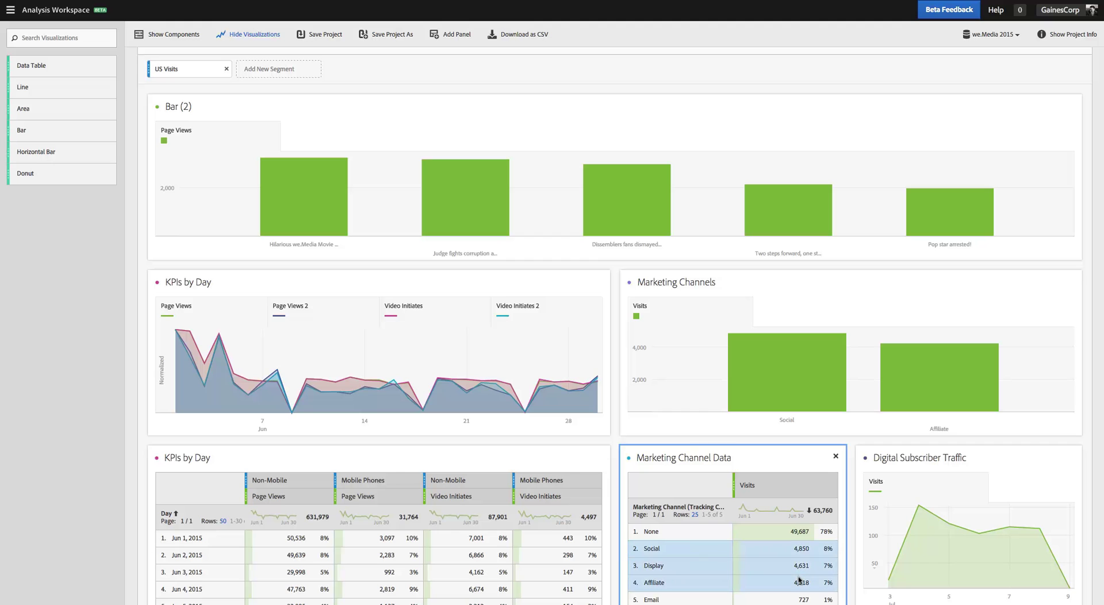
pyautogui.moveTo(957, 420)
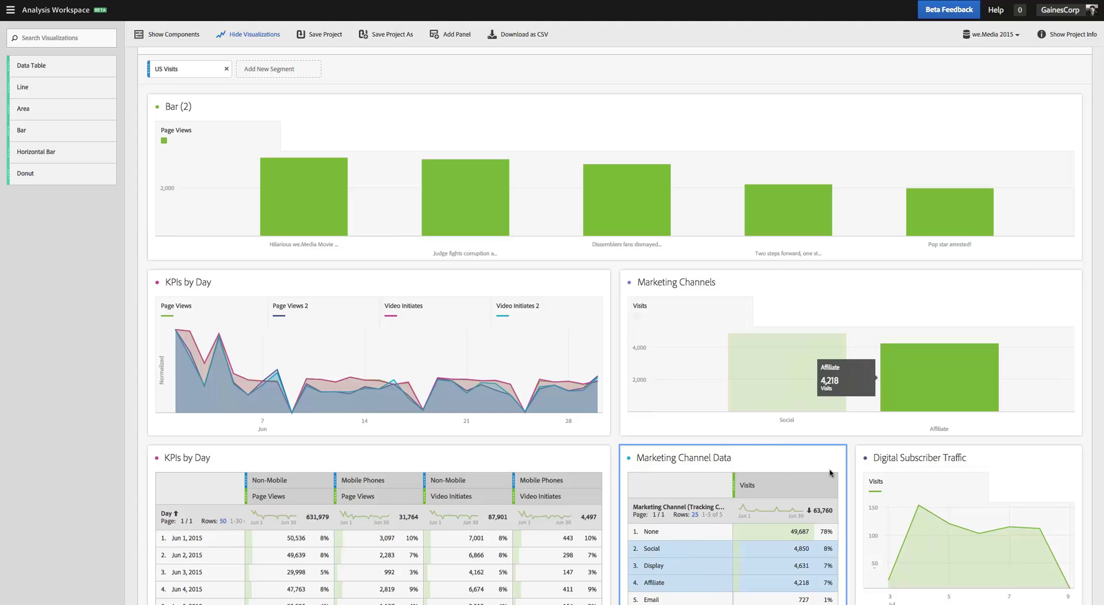
# Step: Switch the Marketing Channels chart's data source back to Marketing Channel Data
pyautogui.click(625, 283)
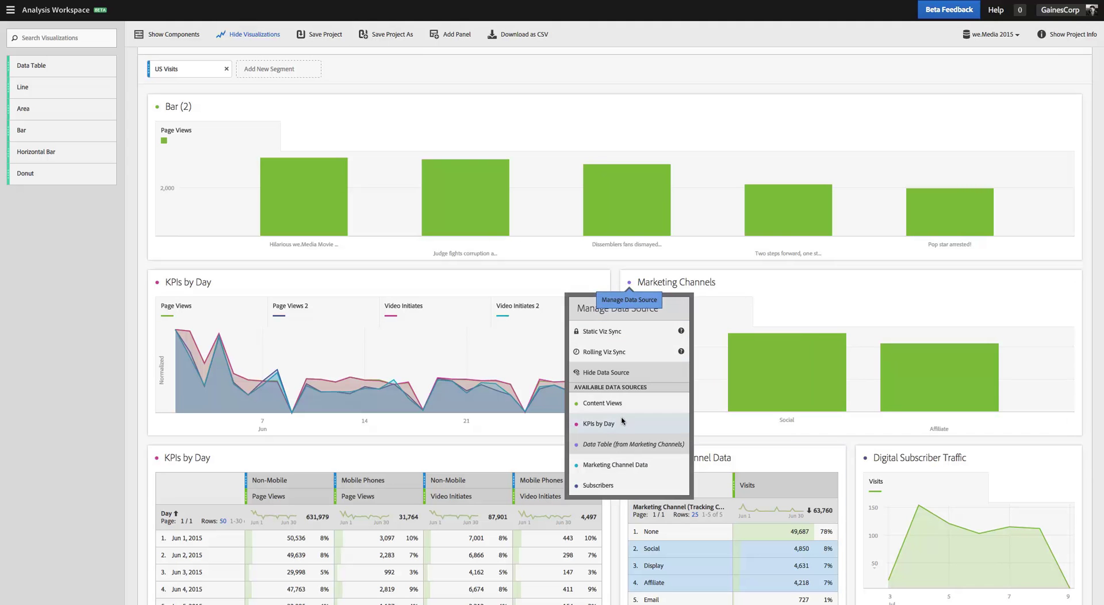
pyautogui.click(613, 466)
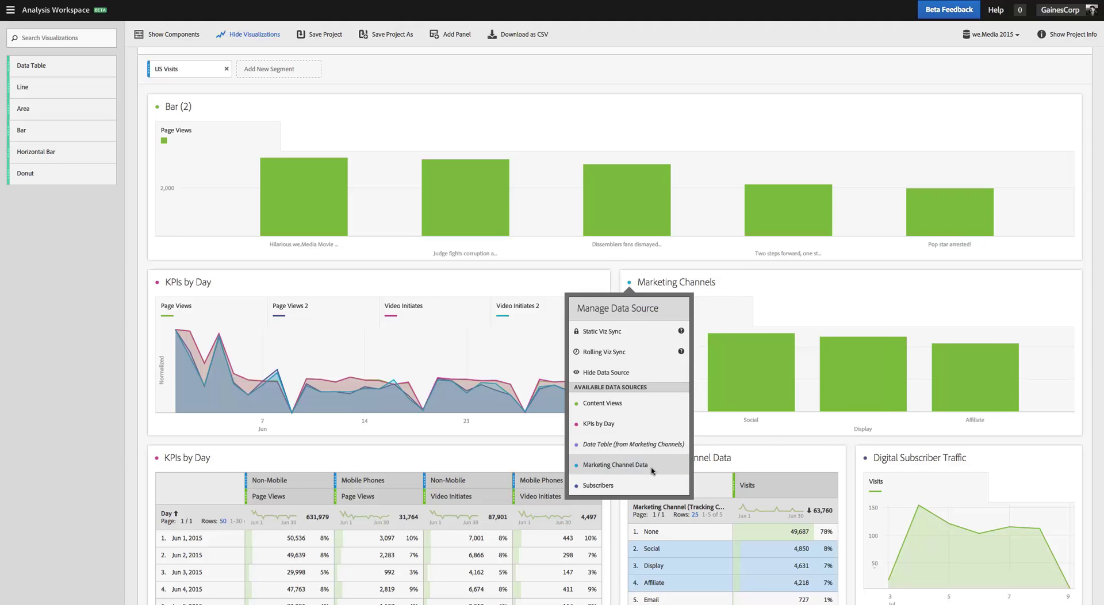
pyautogui.click(758, 435)
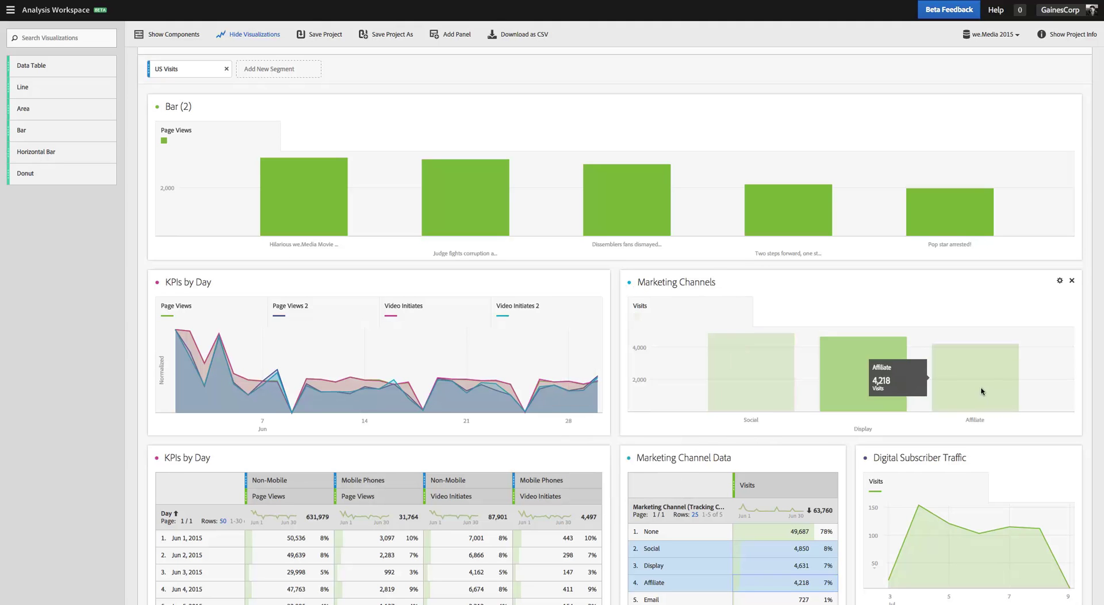
# Step: Apply Rolling Viz Sync to the Marketing Channels chart and review its list of available data sources
pyautogui.click(624, 281)
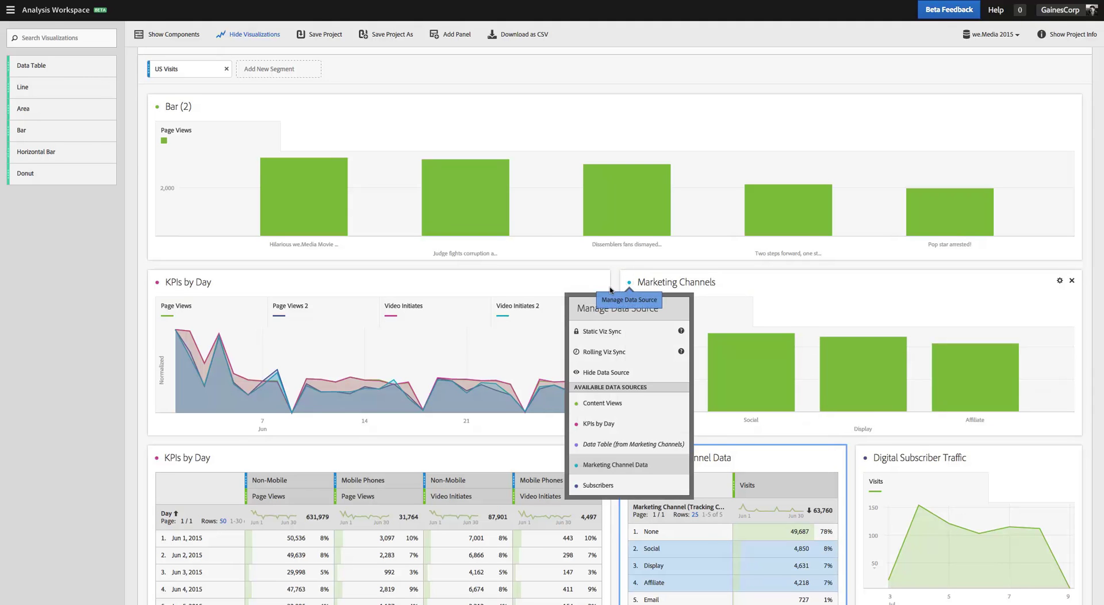
pyautogui.click(608, 353)
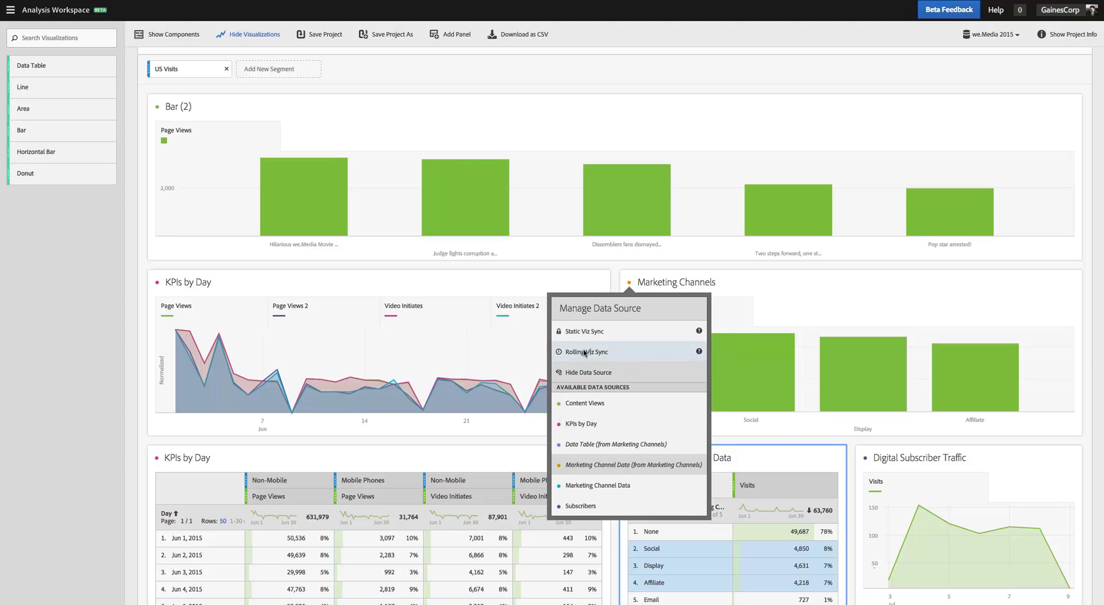
pyautogui.click(585, 353)
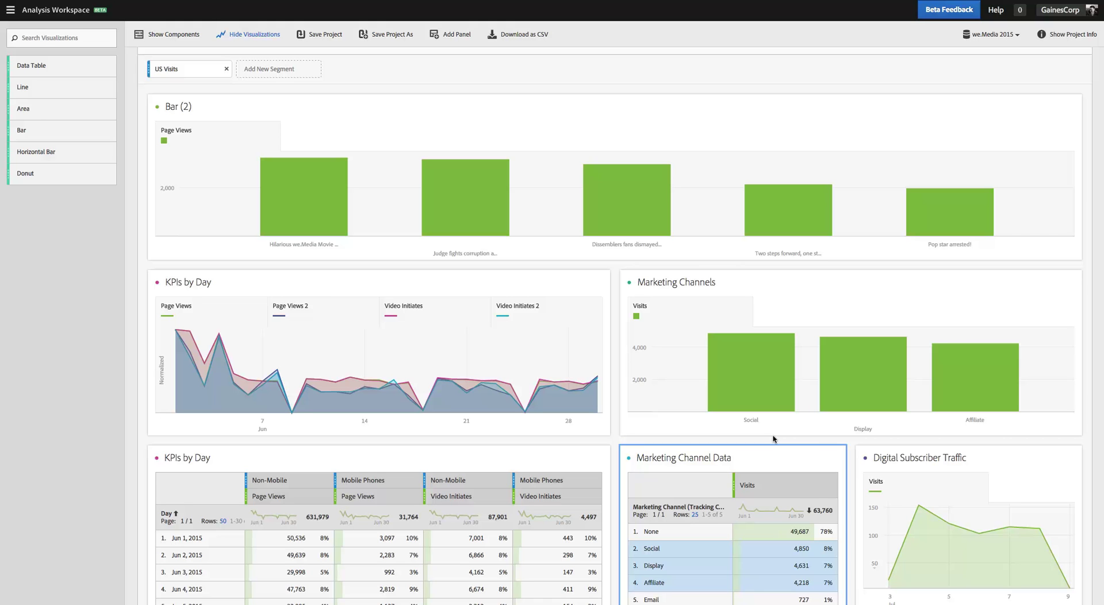
pyautogui.click(628, 282)
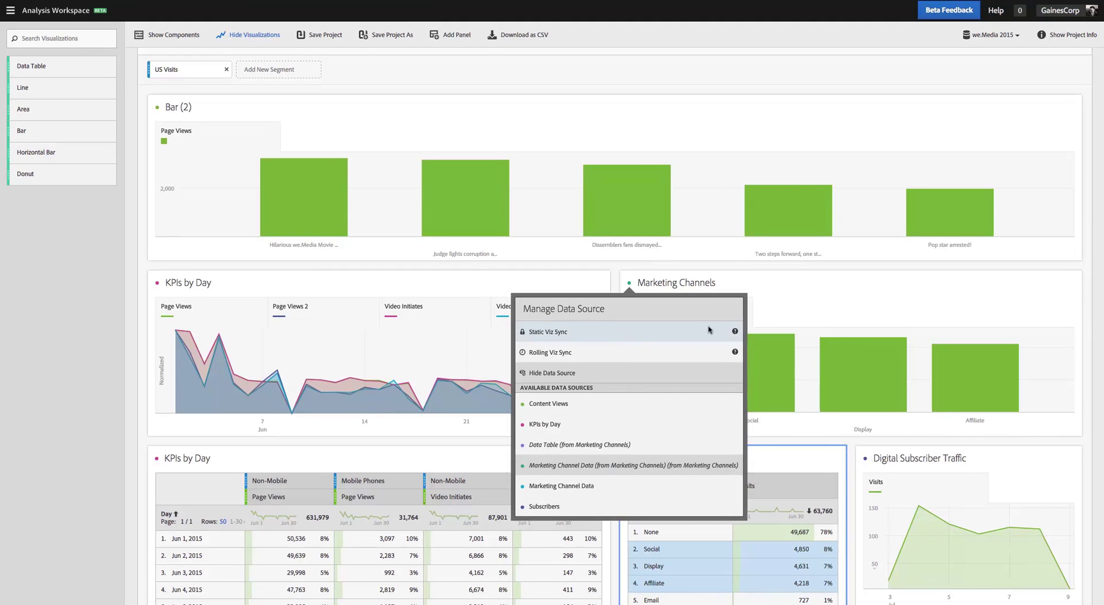
pyautogui.click(868, 327)
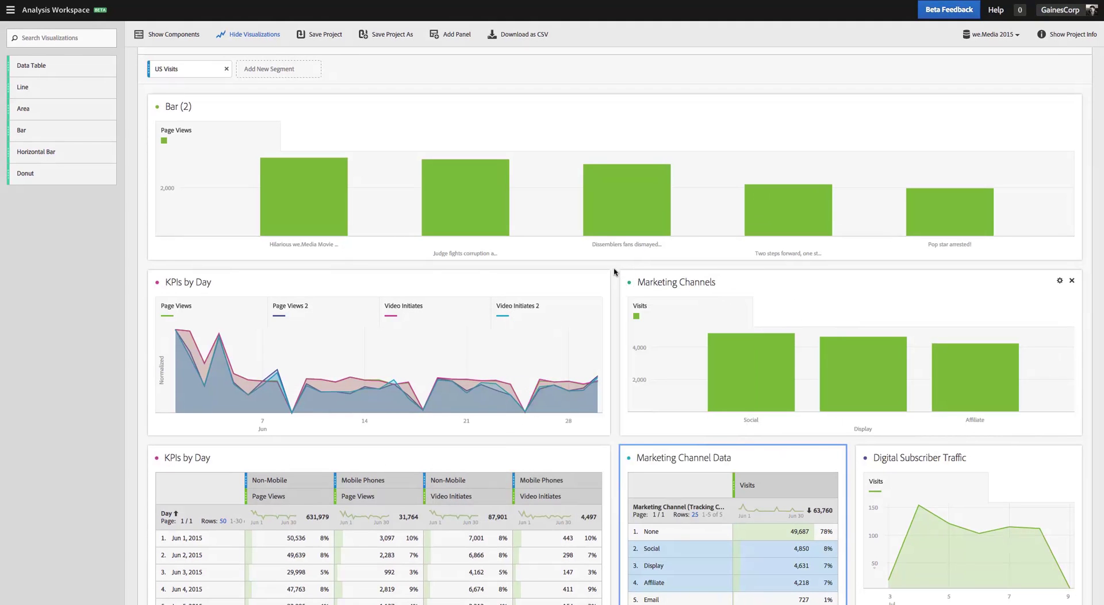